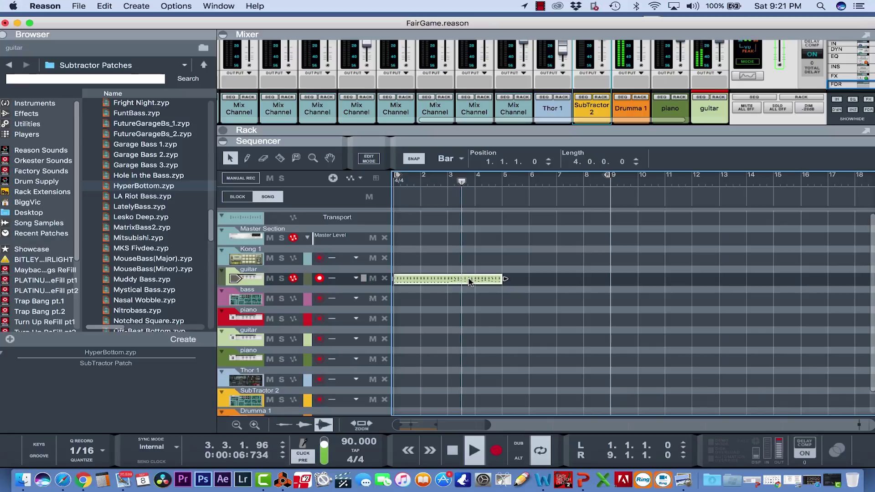
Duplicate the four-bar clip on the upper guitar track so the copy starts at bar 5
left_click_drag(469, 281, 573, 284)
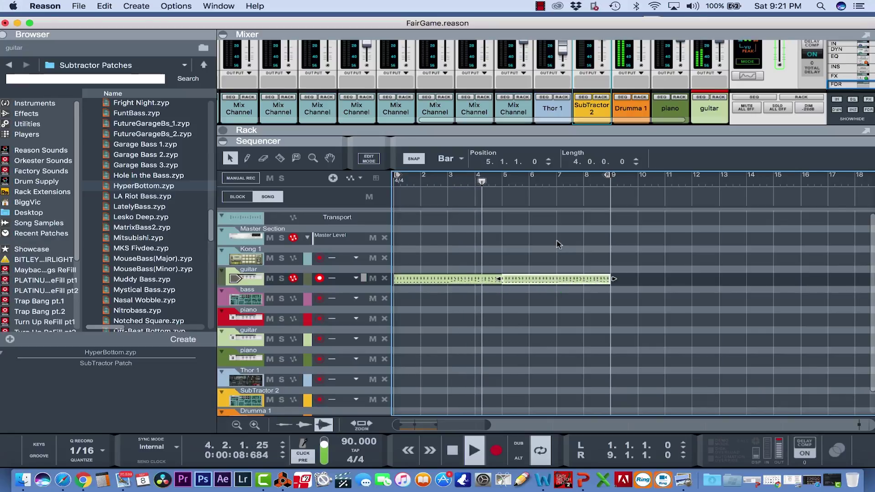
left_click(565, 269)
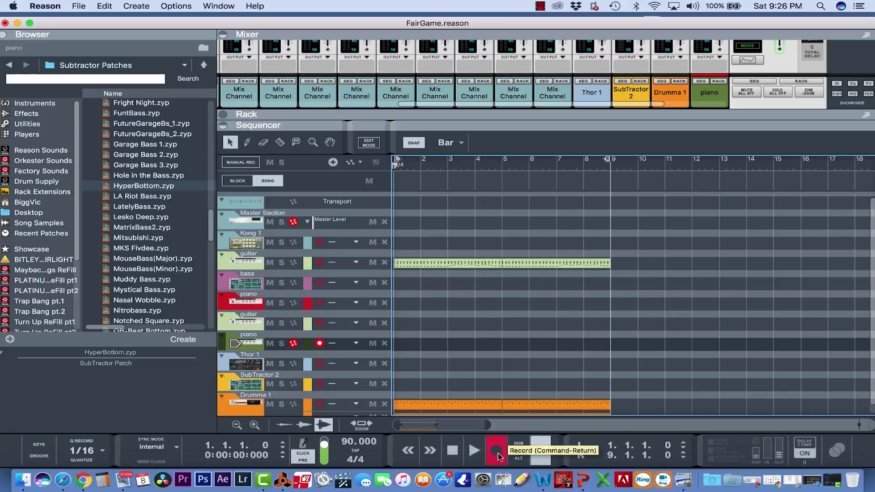
Record a part of about five bars on the green piano track from the song start and stop the transport
left_click(497, 453)
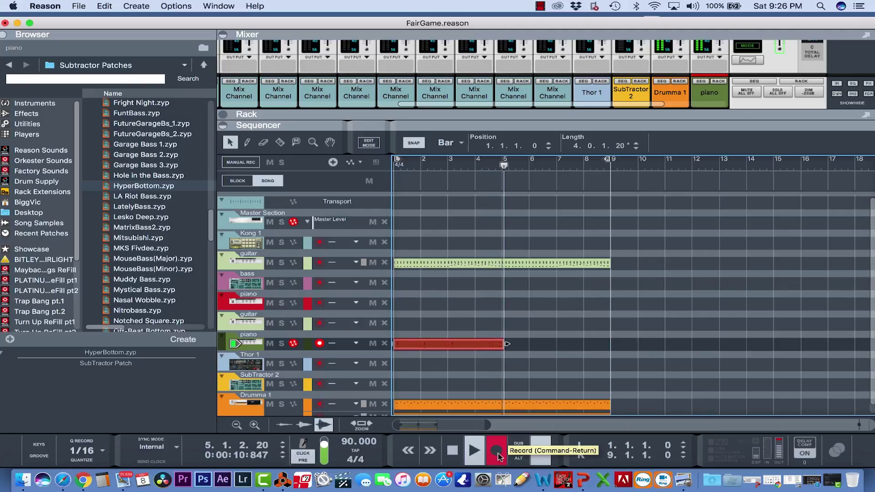
left_click(450, 455)
left_click(450, 456)
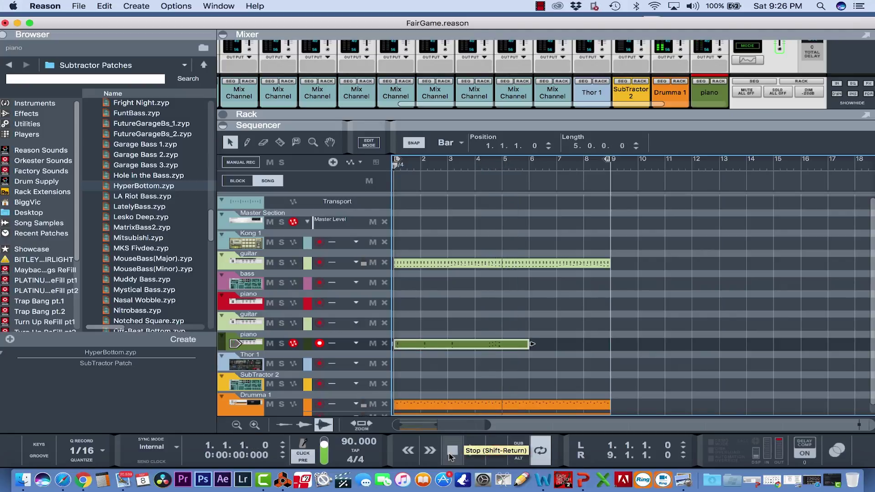
Shorten the recorded piano clip to four bars and duplicate it at bar 5 during playback
left_click(477, 451)
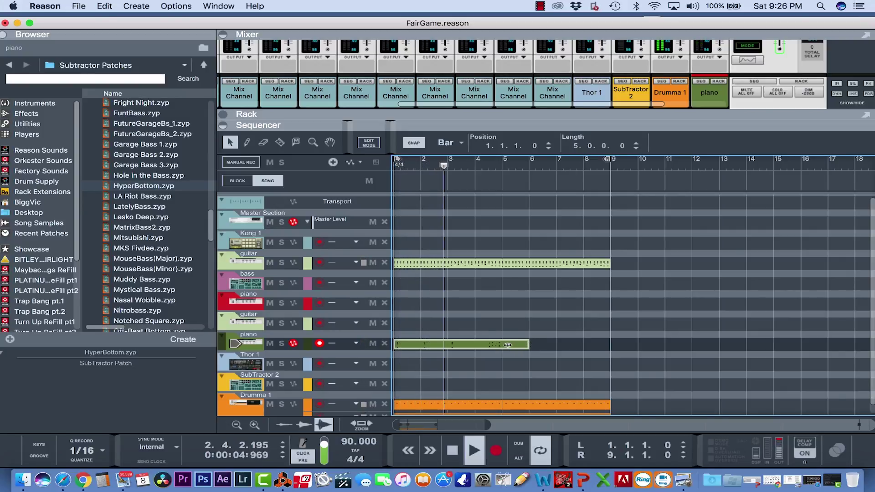
left_click_drag(531, 344, 504, 345)
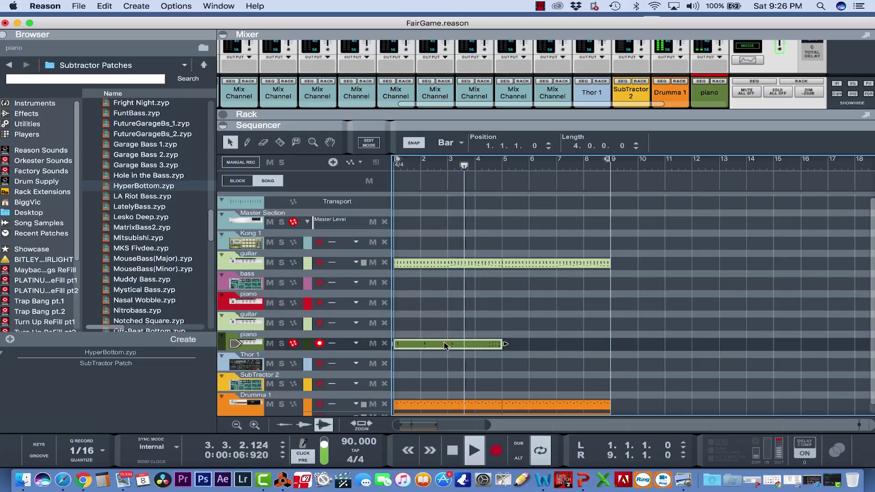
left_click_drag(450, 346, 556, 349)
left_click(542, 316)
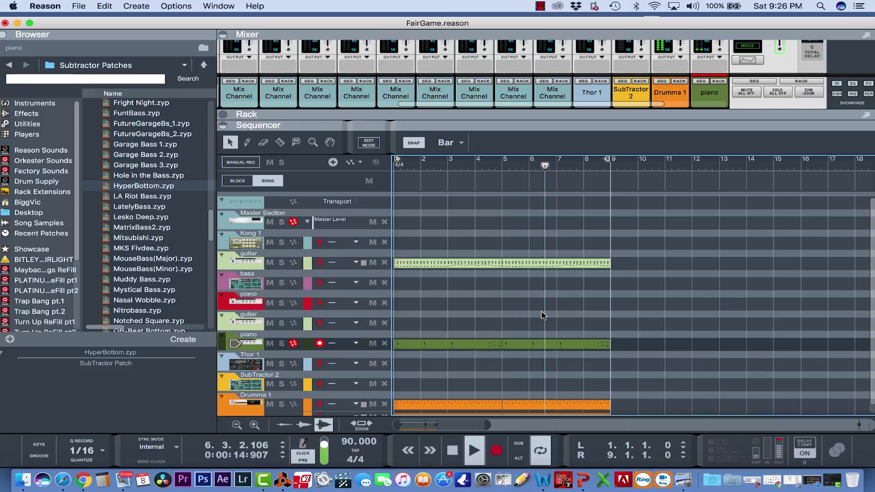
Play the arrangement from the song start to review the looped guitar, piano and drum parts
double_click(459, 457)
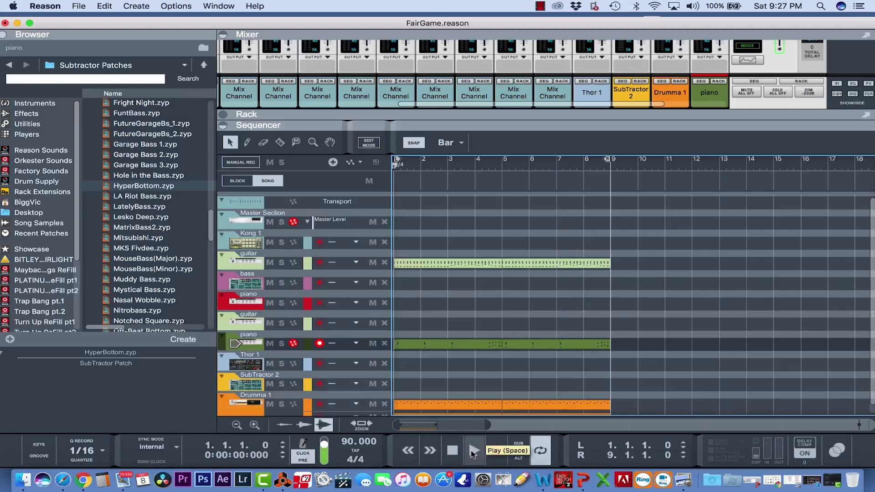
left_click(472, 453)
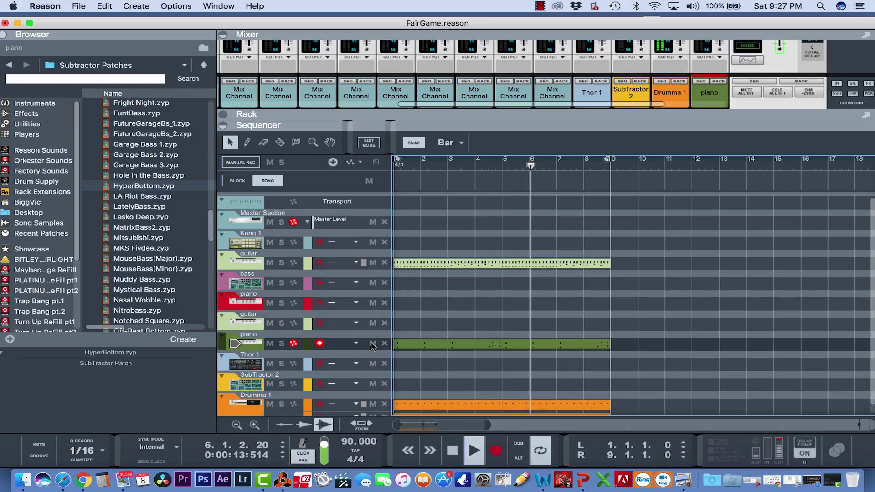
left_click(283, 297)
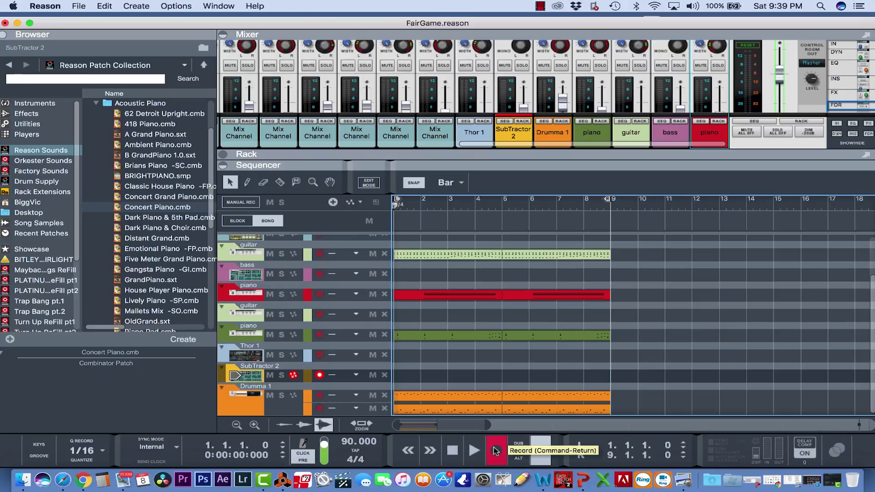
Record a part of about five bars on the SubTractor 2 track from the song start
left_click(496, 450)
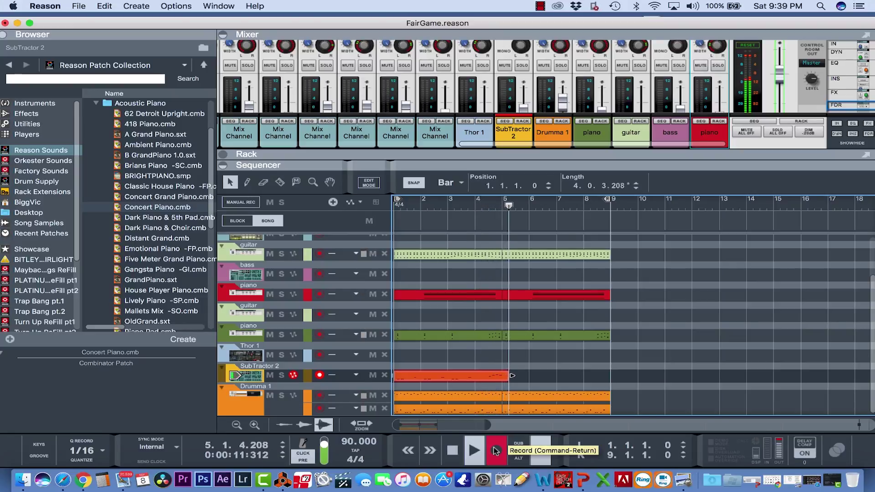
double_click(452, 451)
Trim the SubTractor 2 clip to four bars and duplicate it at bar 5, then stop playback
left_click(476, 454)
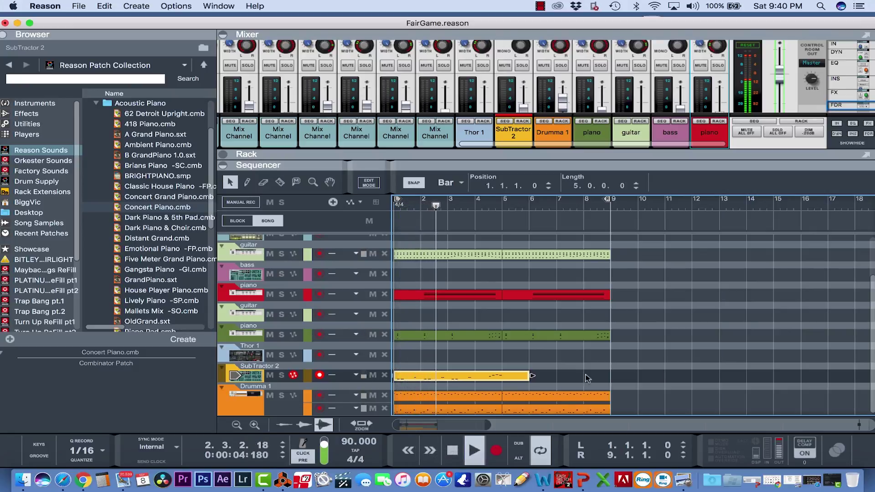
left_click(534, 375)
left_click(531, 376)
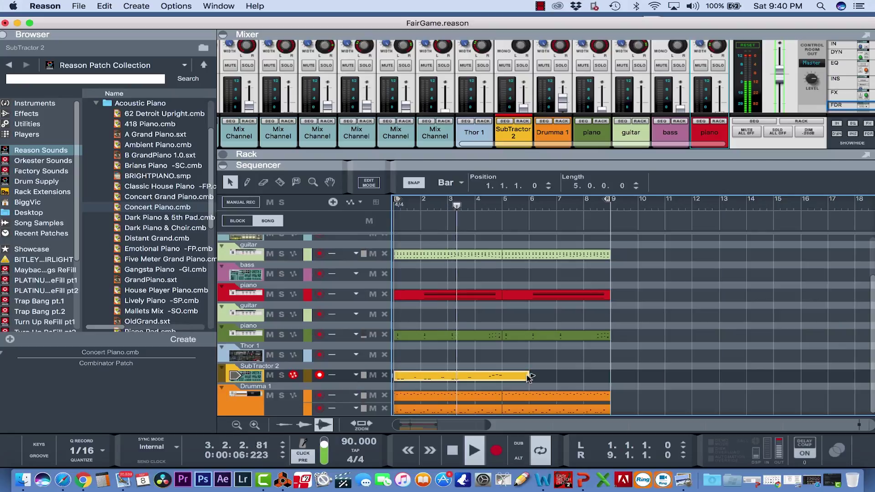
left_click_drag(503, 377, 551, 378)
left_click(543, 350)
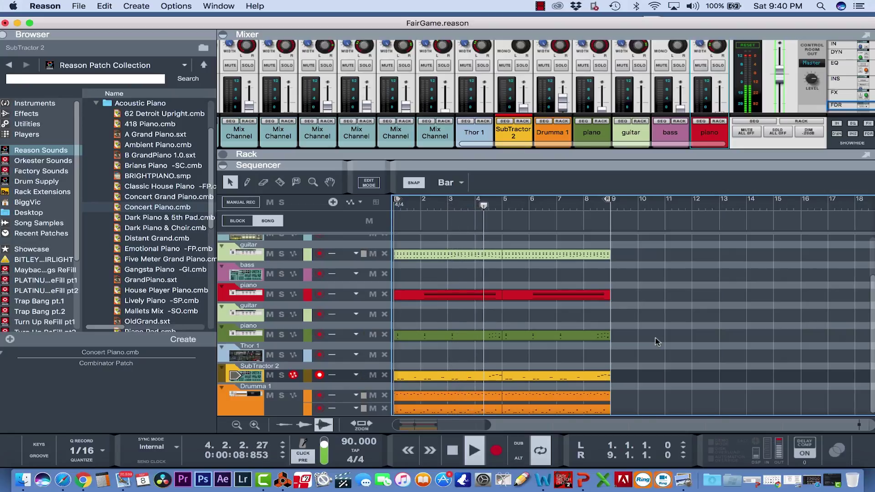
left_click(453, 450)
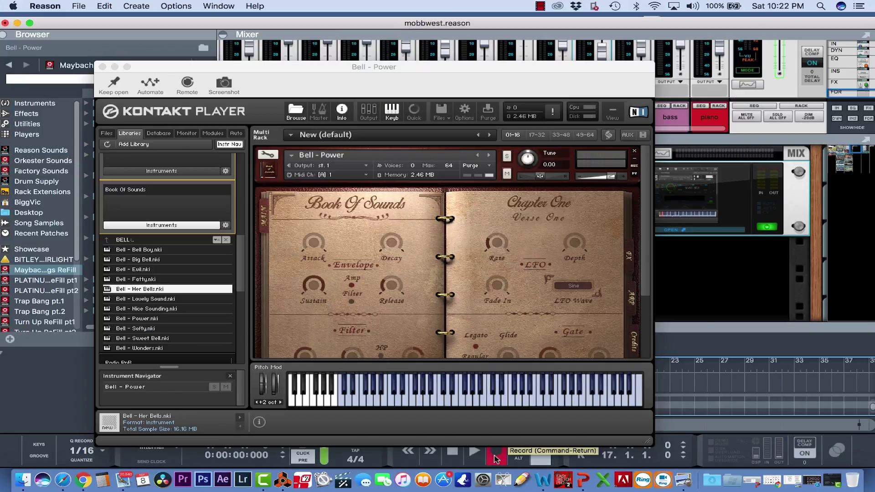
Record a take of about seven bars on the Bell - Power track and close the Kontakt instrument window
left_click(496, 456)
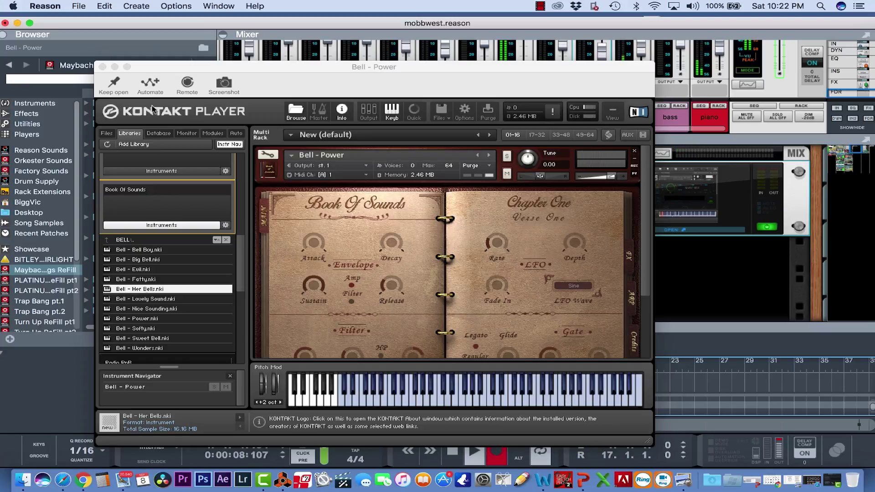
left_click(103, 67)
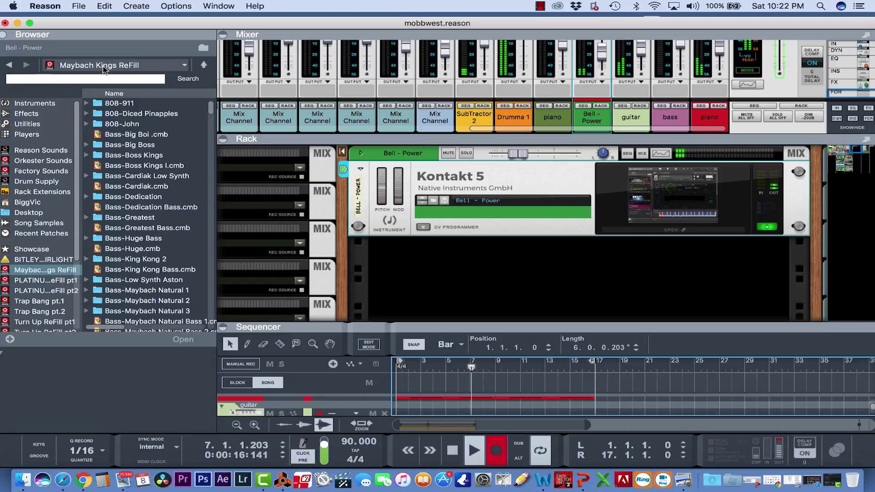
left_click(452, 450)
Expand the sequencer over the rack and delete the recorded Bell - Power clip
left_click_drag(441, 322, 446, 155)
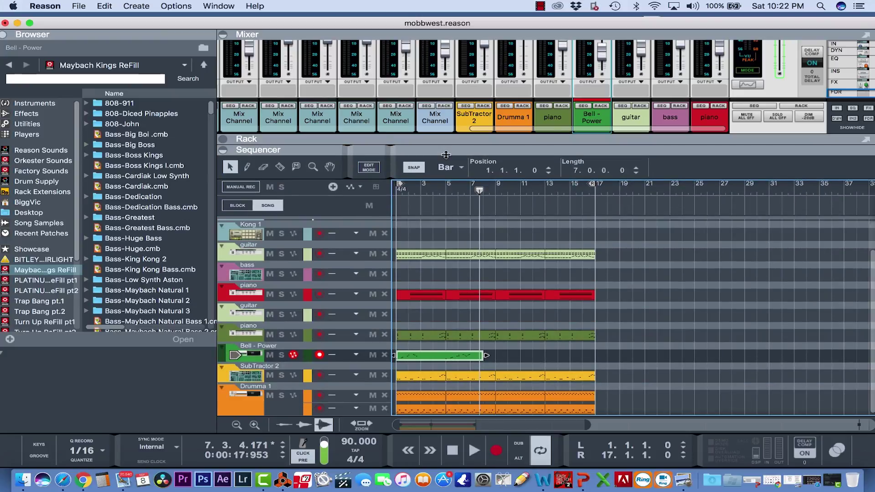
left_click(448, 354)
key("Delete")
left_click(458, 449)
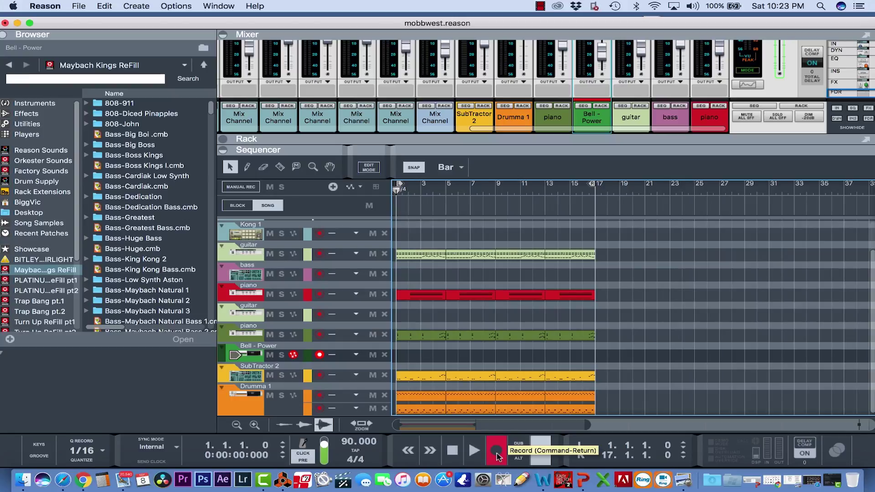
Record a new seven-bar take on the Bell - Power track from the song start
left_click(497, 452)
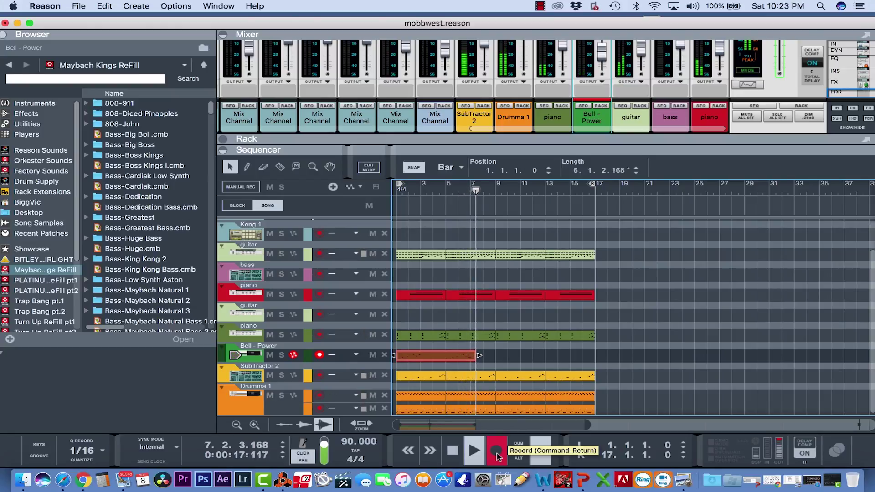
left_click(497, 455)
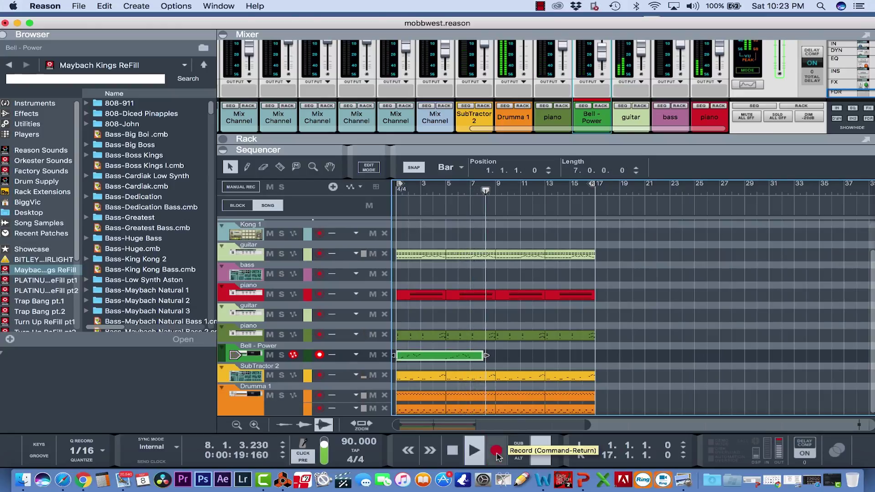
left_click(498, 352)
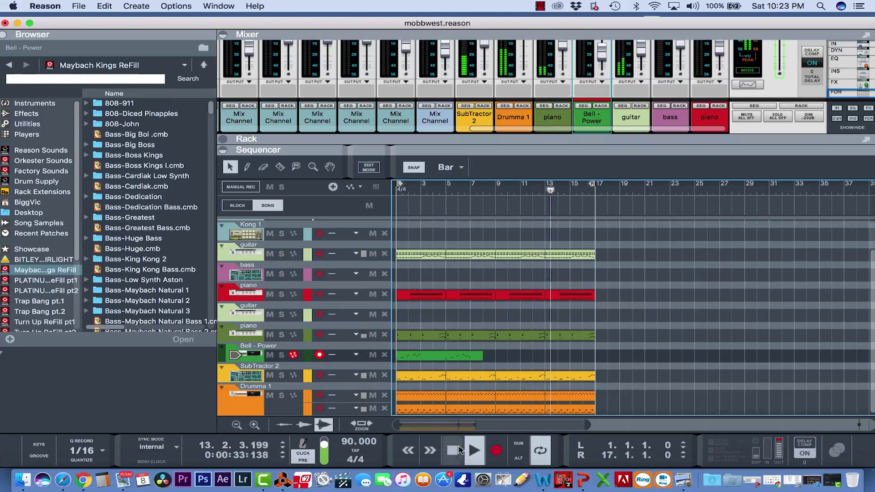
Play the song from the start and duplicate the seven-bar Bell - Power clip at bar 9
left_click(474, 450)
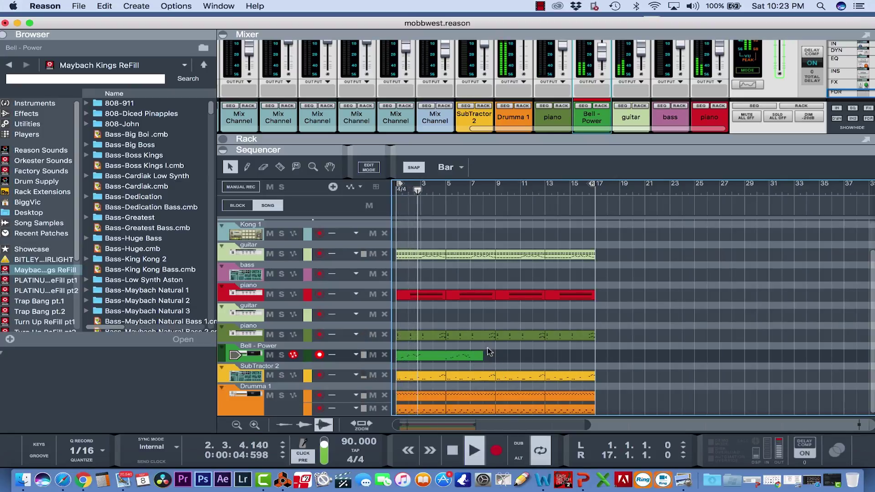
left_click(433, 356)
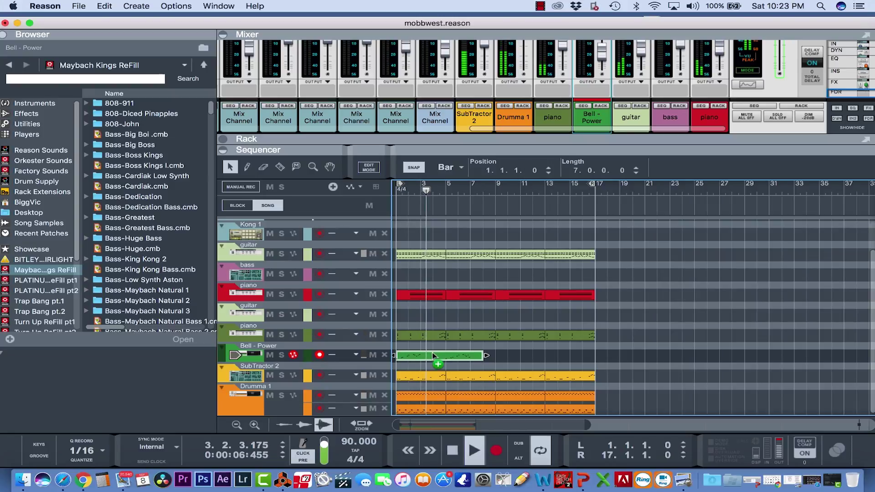
left_click_drag(433, 355, 533, 359)
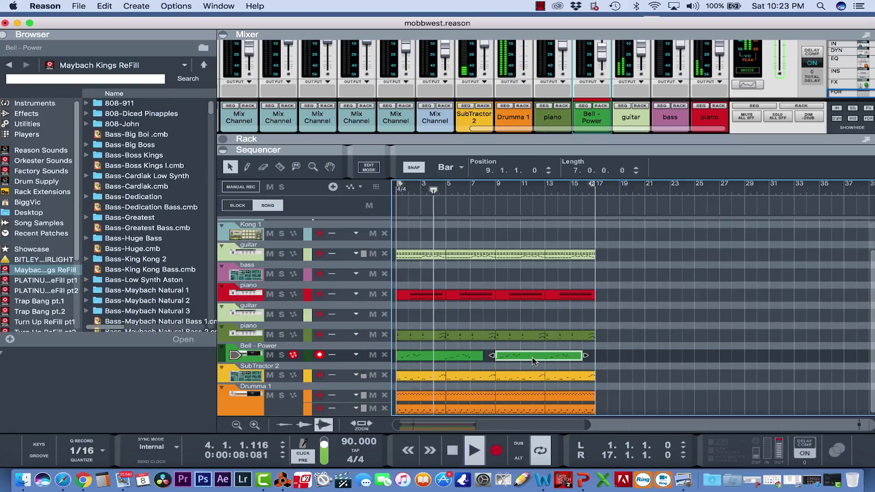
left_click(634, 363)
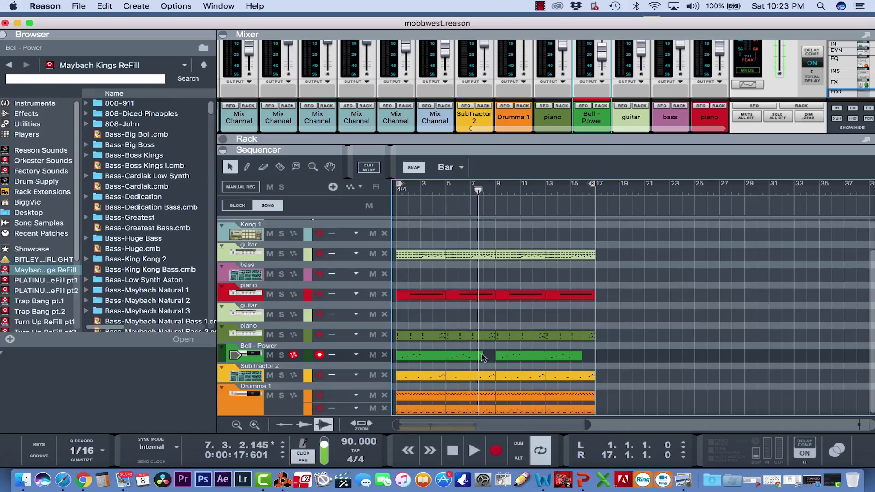
left_click(541, 7)
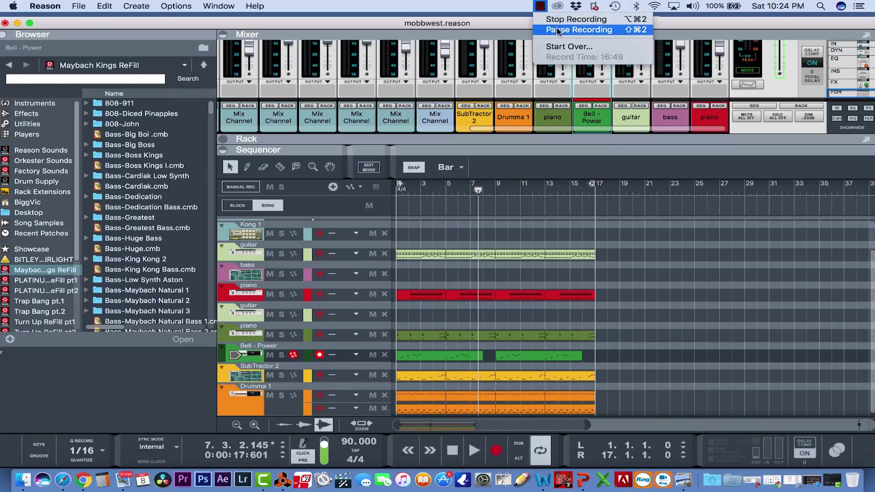
left_click(576, 30)
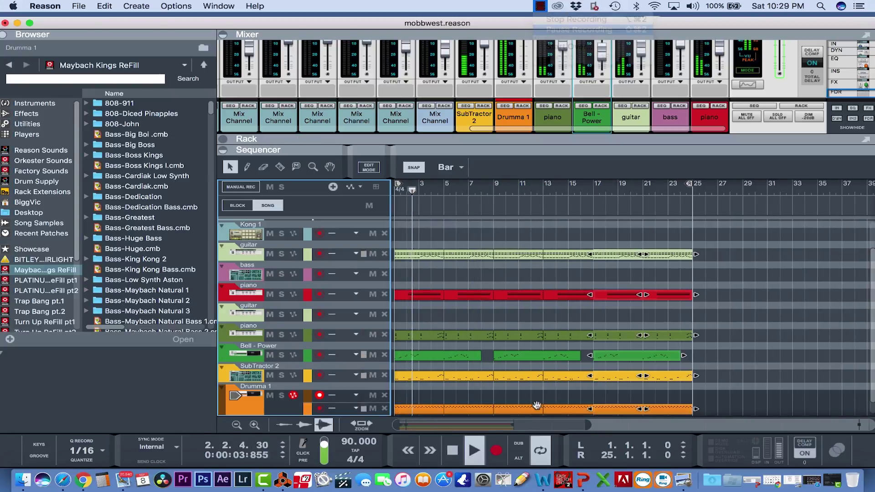
Restart from the song start and record a part of about five bars on the empty upper lane of Drumma 1
left_click(453, 450)
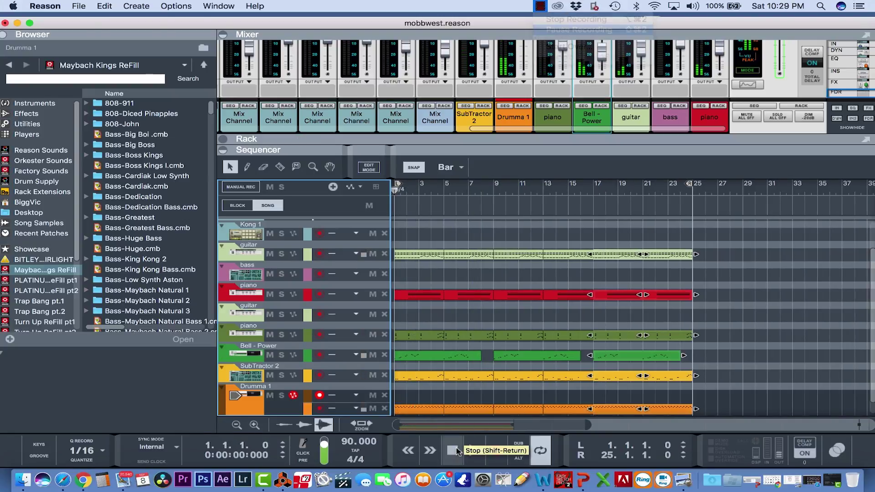
left_click(474, 450)
left_click(504, 443)
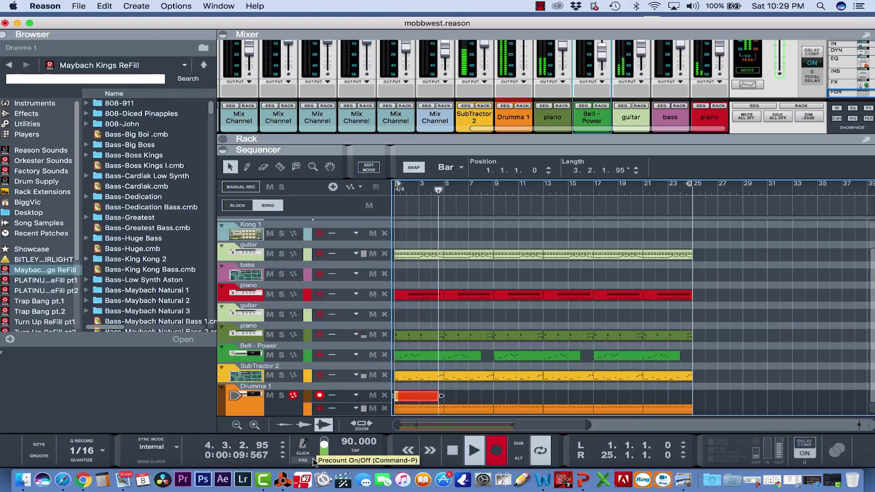
left_click(498, 452)
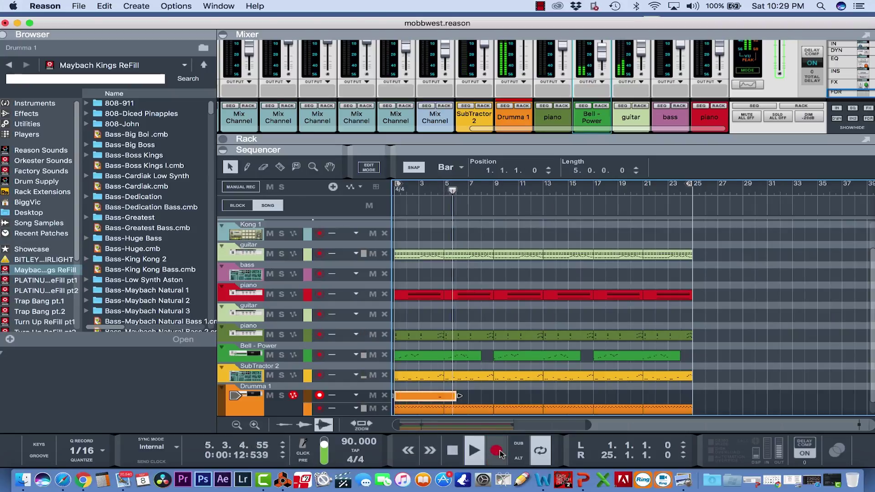
Shorten the new Drumma 1 clip on the upper lane to four bars, ending at bar 5
left_click(483, 399)
left_click(455, 399)
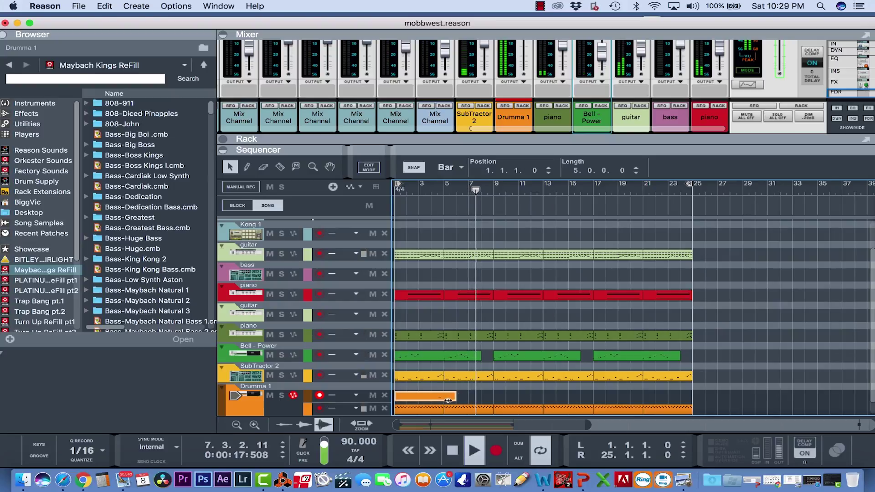
left_click_drag(448, 401, 443, 400)
left_click(456, 390)
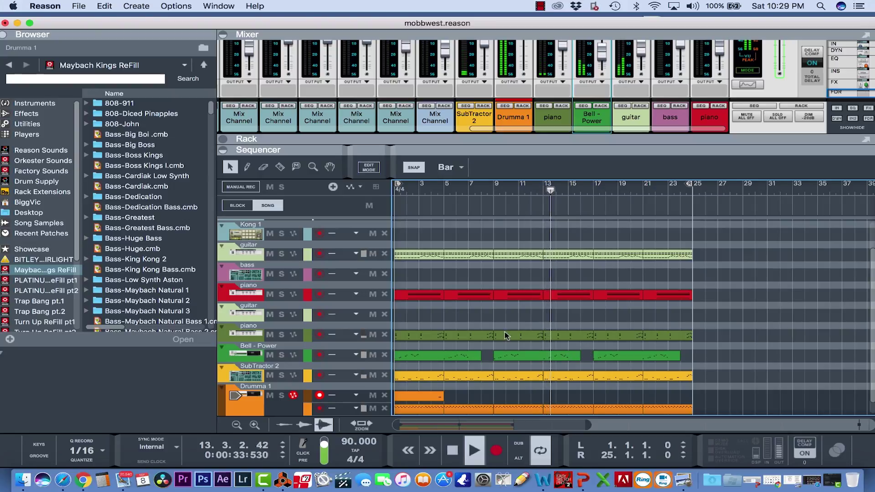
key("r")
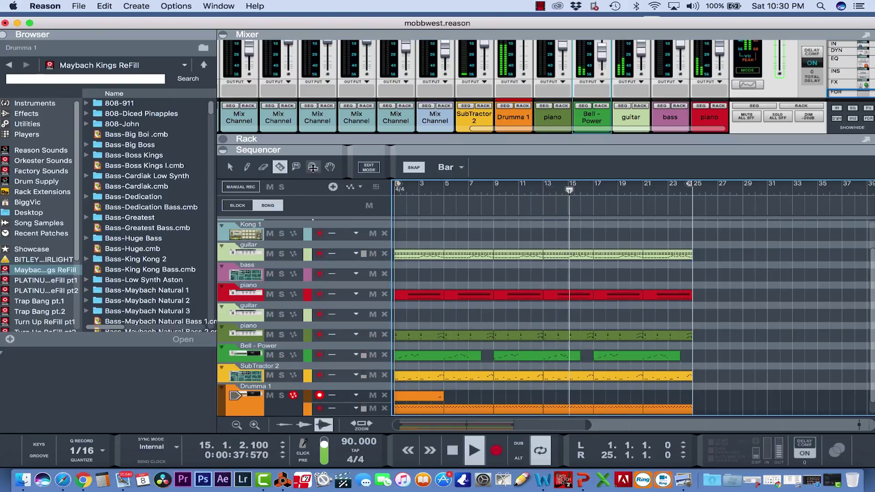
left_click(229, 168)
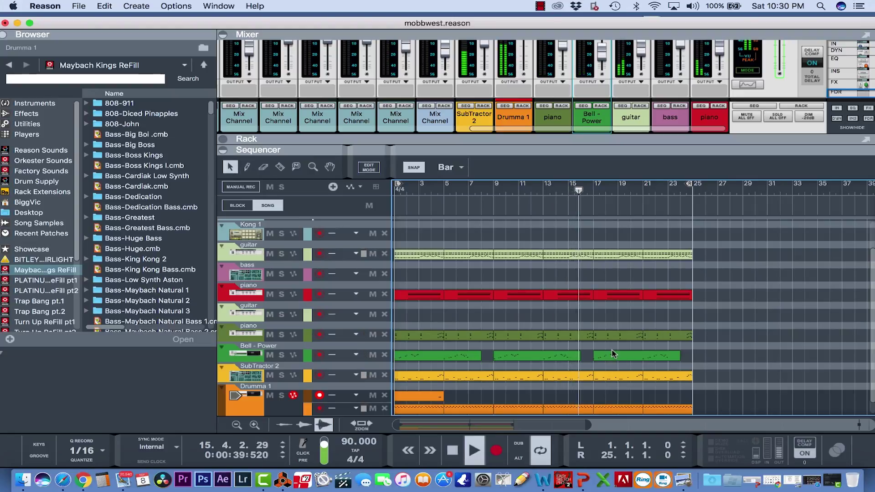
Delete the Bell - Power clip at bar 17, stop playback and return to the song start
left_click(636, 356)
key("Delete")
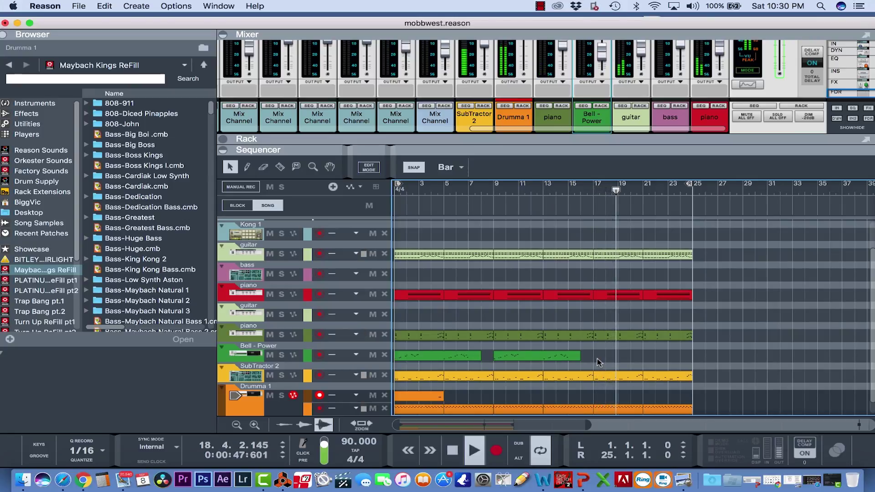
double_click(453, 450)
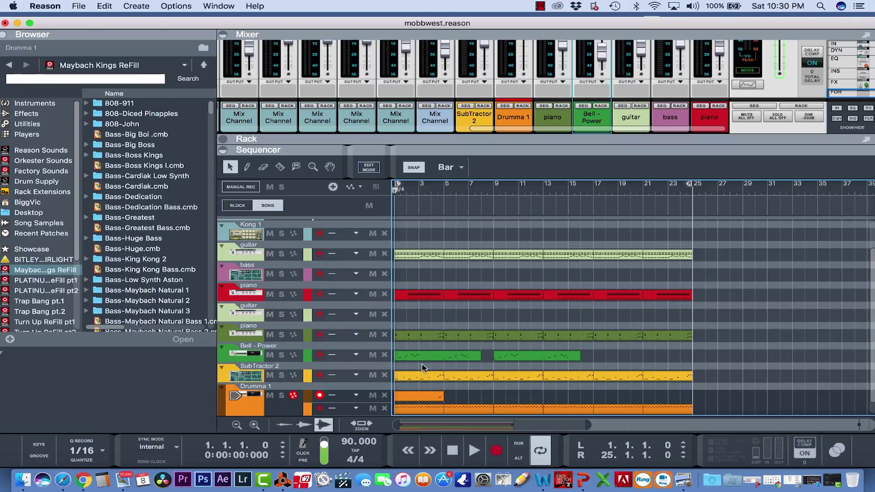
Delete the first four-bar SubTractor 2 clip at bar 1 and play the song from the start
left_click_drag(404, 382, 406, 383)
key("Delete")
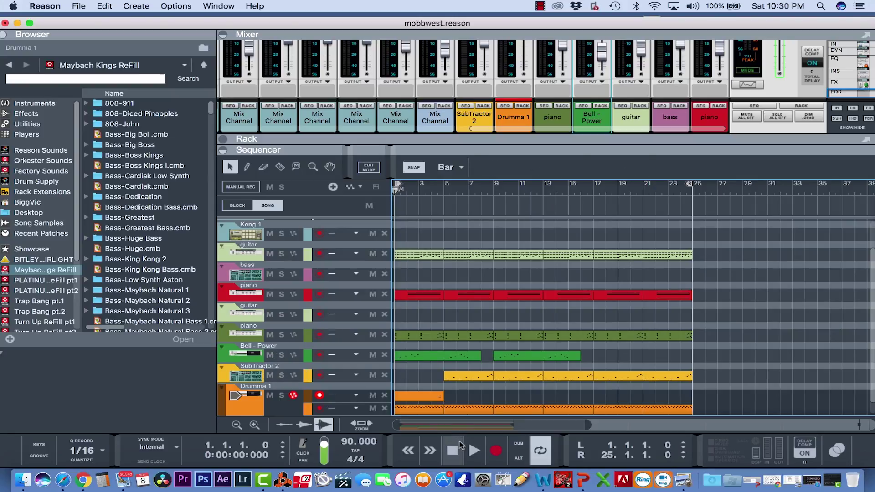
left_click(474, 450)
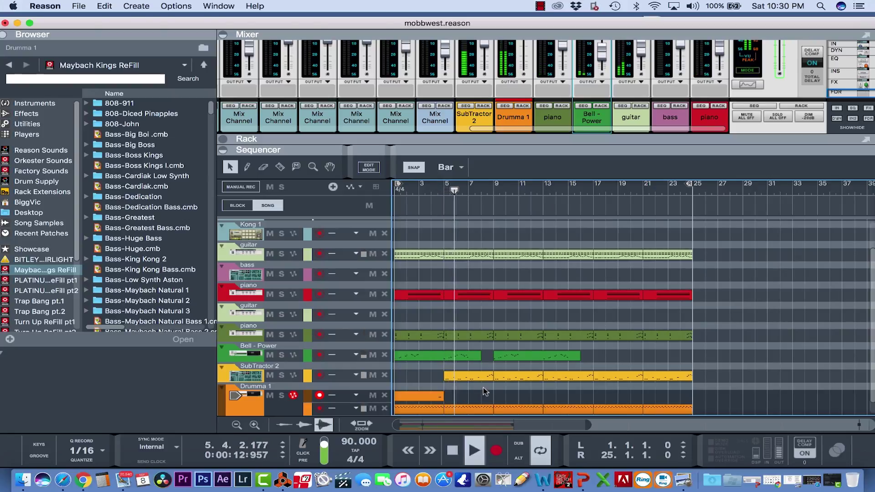
Delete the seven-bar Bell - Power clip at bar 9 during playback
left_click(511, 355)
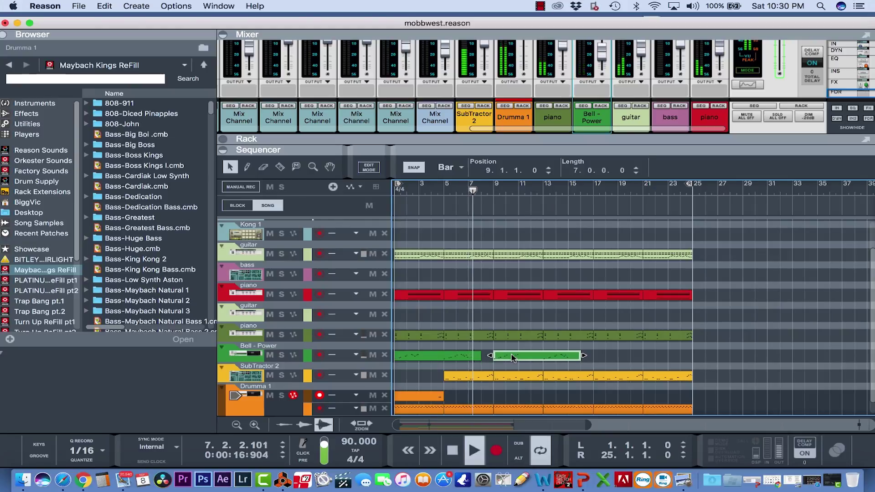
key("Delete")
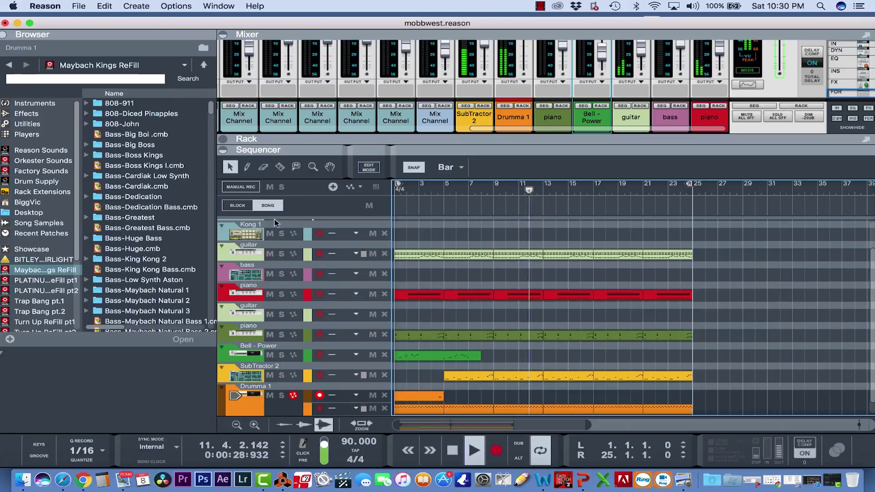
Split the middle-lane Drumma 1 clip at bar 14 with the Razor and erase its one-bar piece at bar 13
left_click(280, 167)
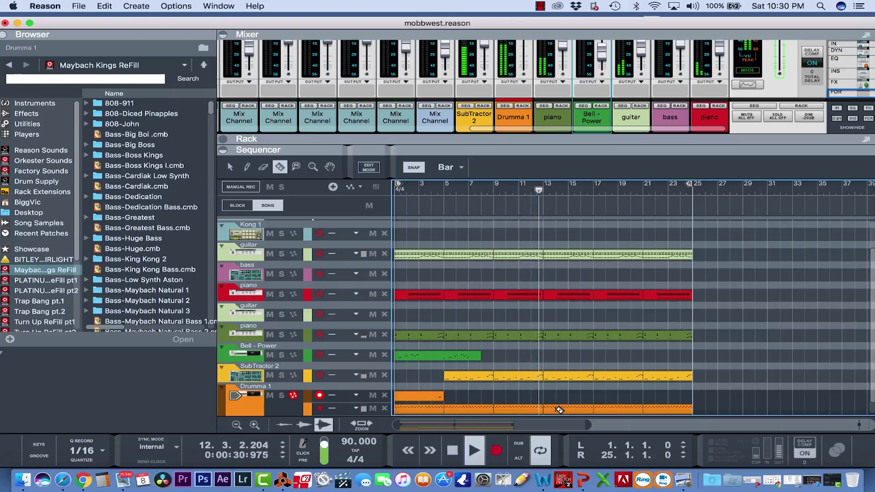
left_click(259, 168)
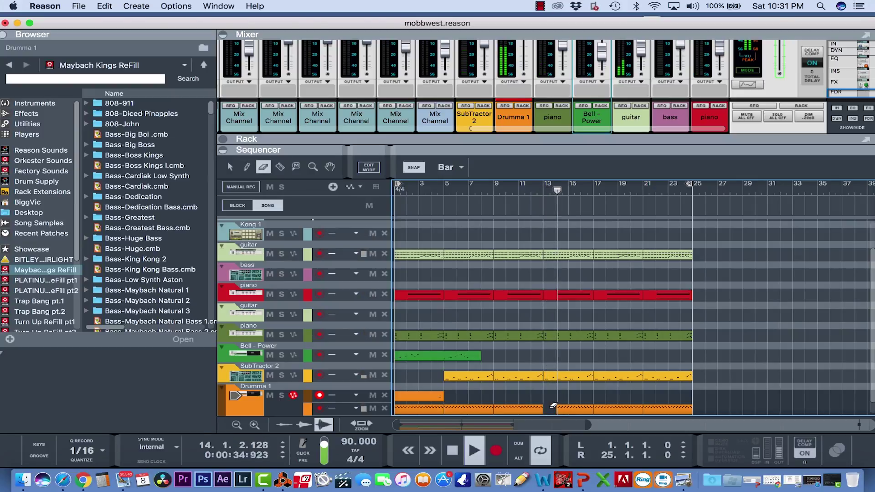
left_click(553, 406)
left_click(230, 166)
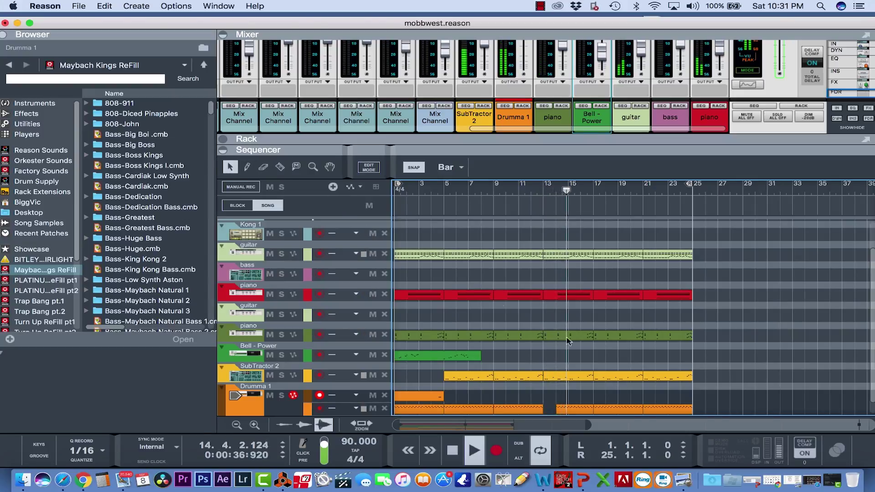
Duplicate the first seven-bar Bell - Power clip and position the copy at bar 17
scroll(576, 308, "down", 1)
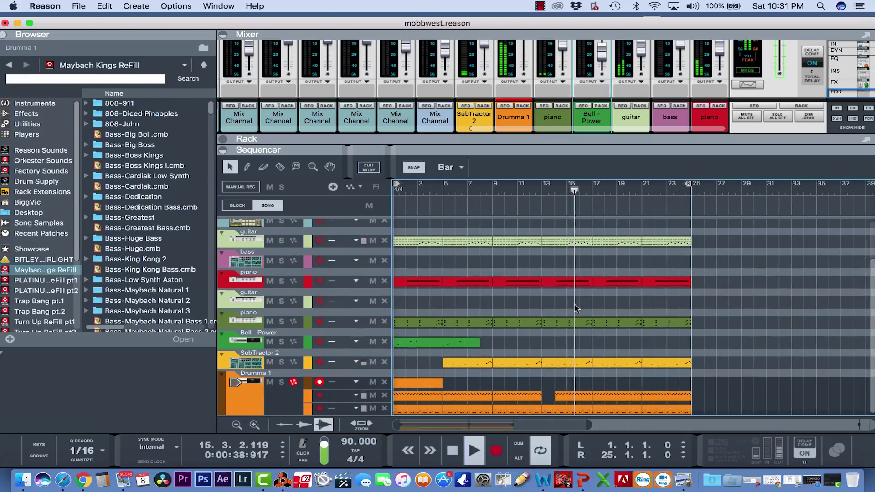
scroll(578, 303, "left", 1)
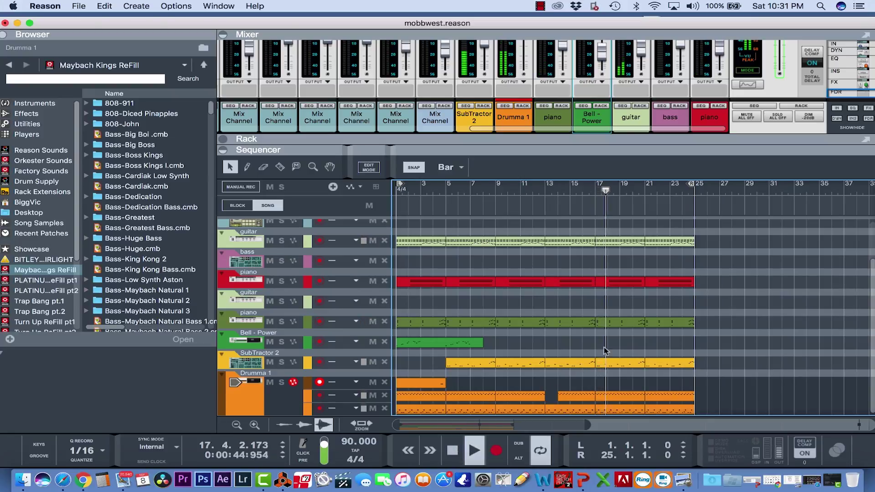
left_click(437, 345)
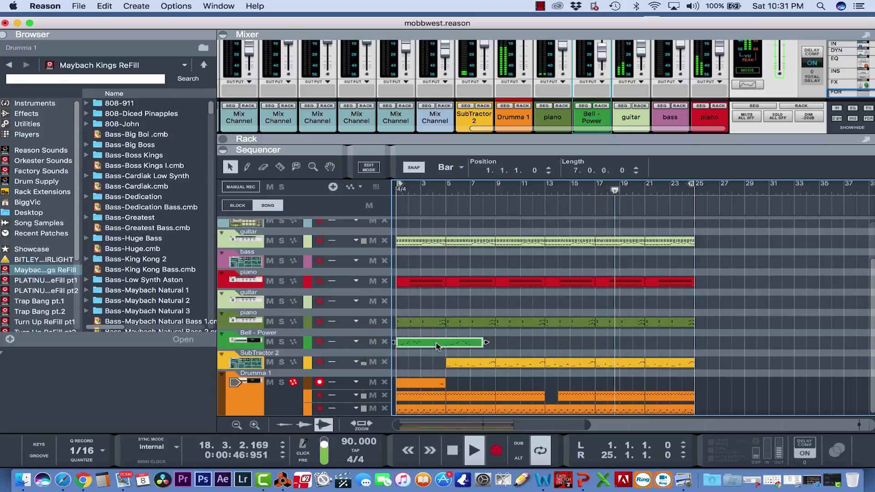
left_click_drag(437, 346, 645, 345)
left_click(718, 330)
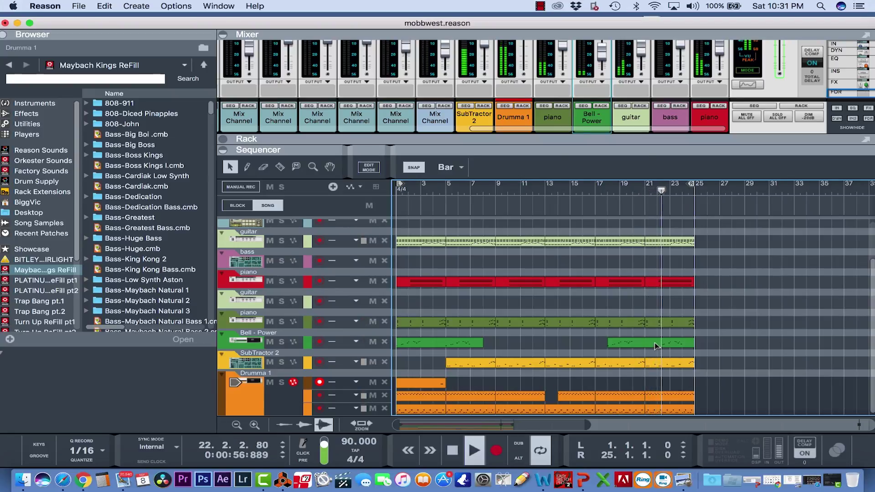
left_click_drag(655, 346, 643, 346)
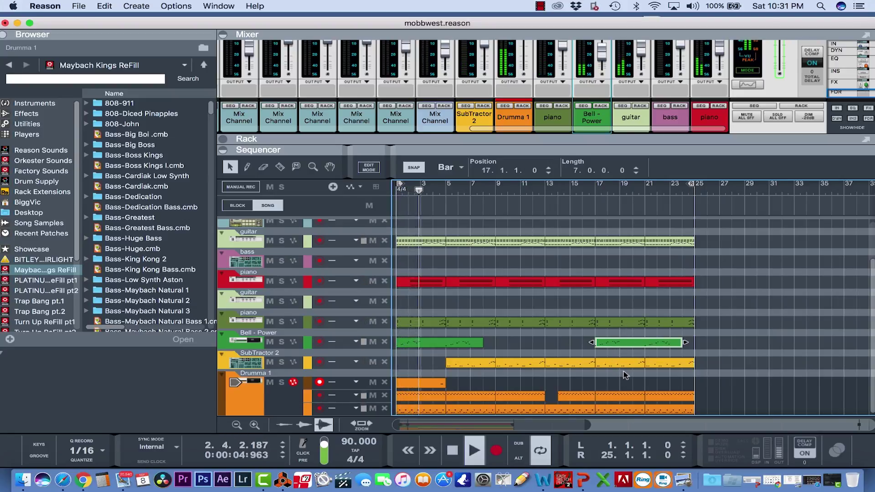
Split the lowest-lane Drumma 1 clip at bar 22 with the Razor and erase its one-bar piece at bar 21
left_click(281, 167)
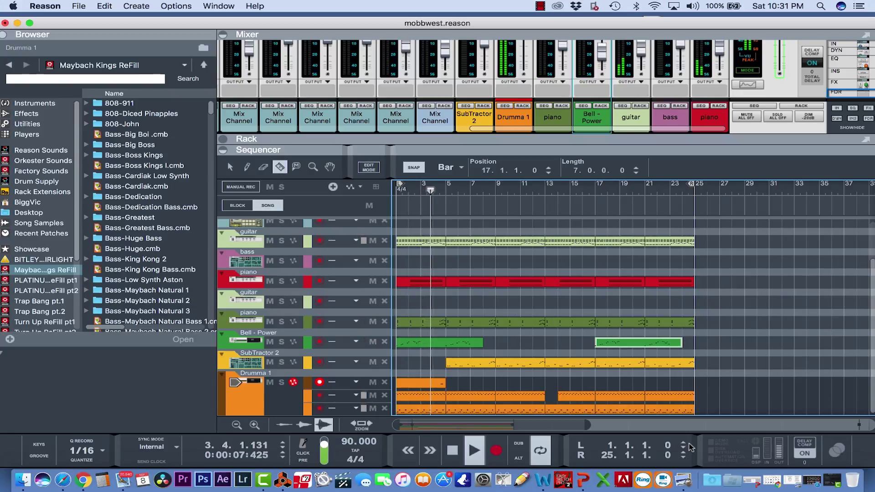
left_click(657, 408)
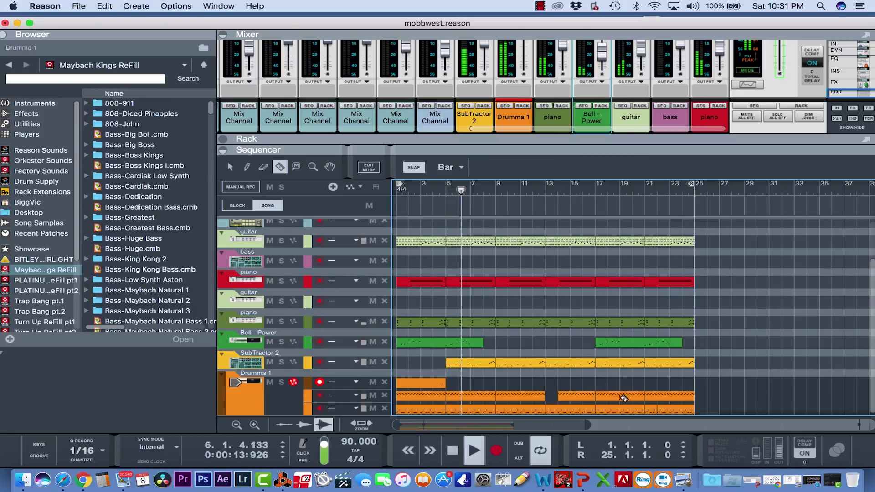
left_click(264, 169)
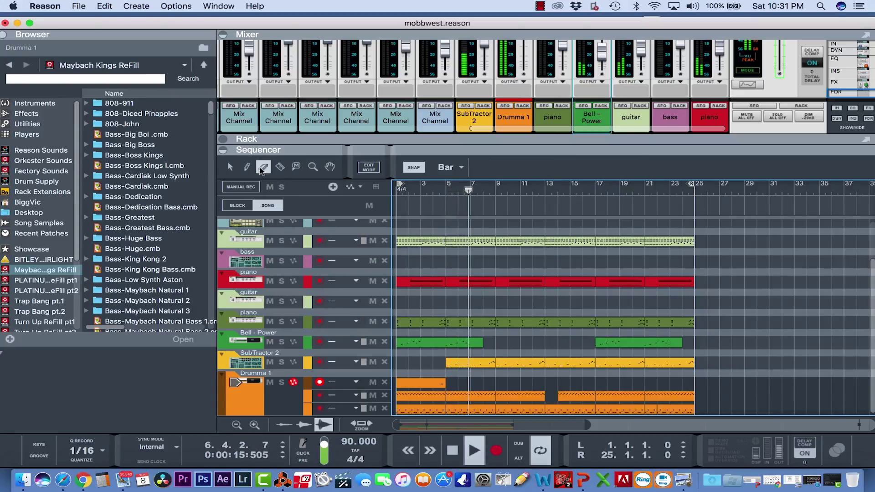
left_click(652, 407)
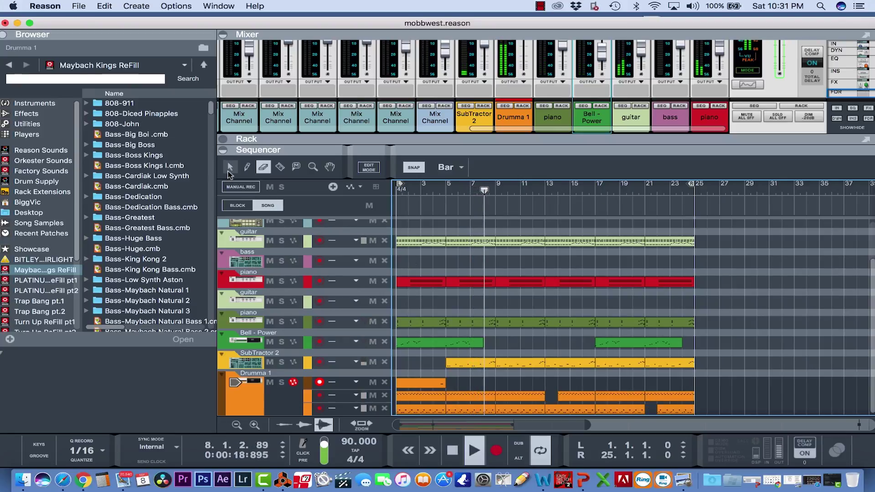
left_click(230, 168)
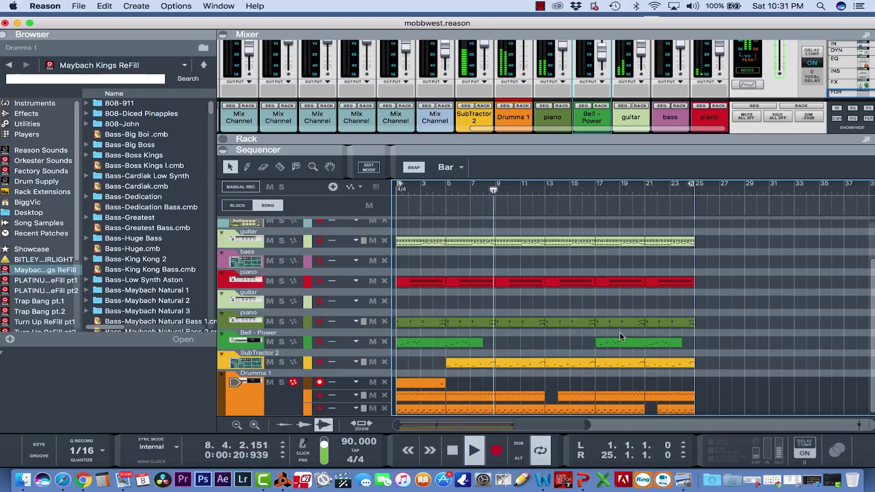